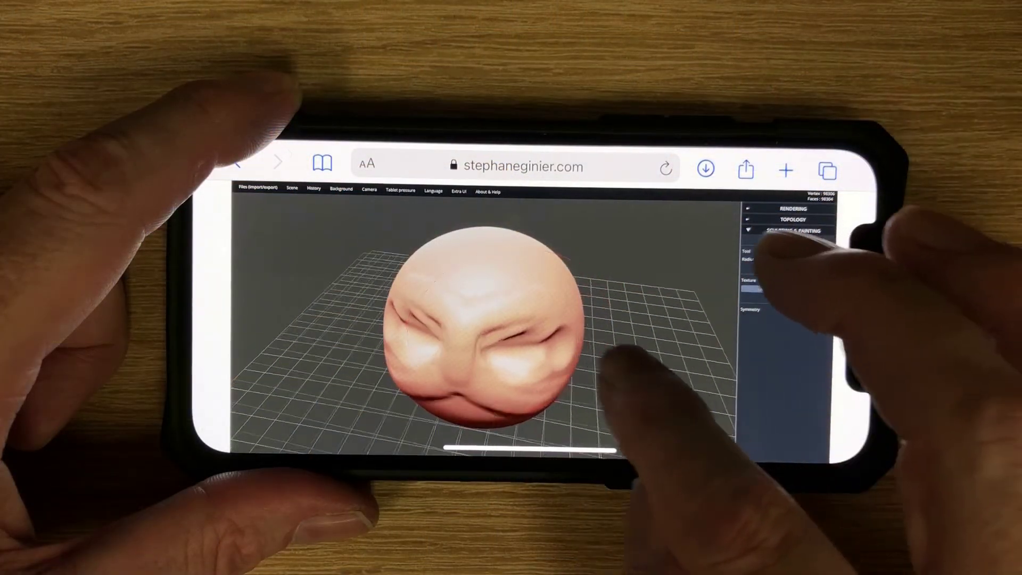
- Orbit the sculpted sphere to view its left side and the protruding spike
mouse_move(616, 376)
left_mouse_down()
mouse_move(570, 342)
mouse_move(532, 333)
left_mouse_up()
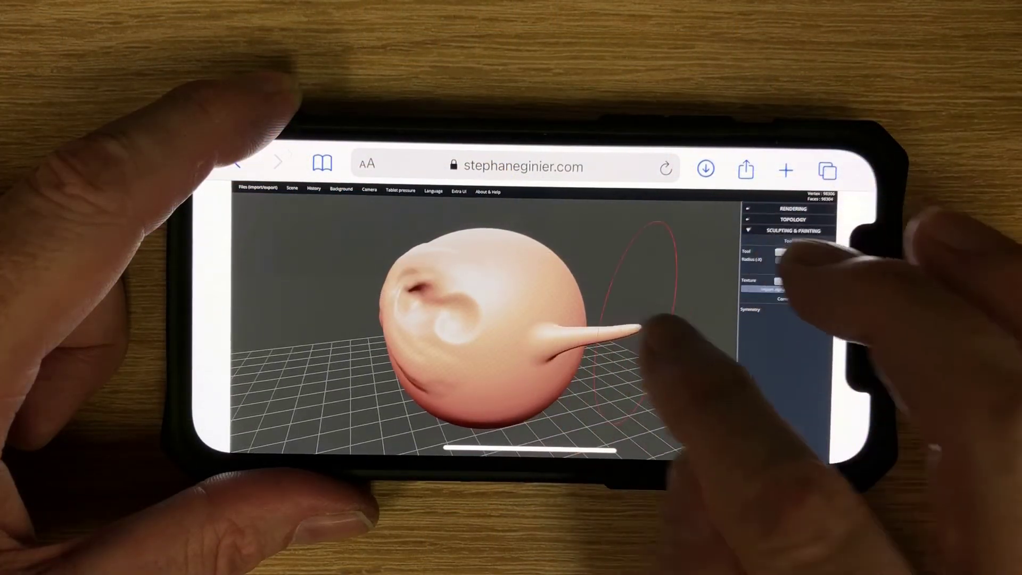
left_click_drag(596, 290, 599, 242)
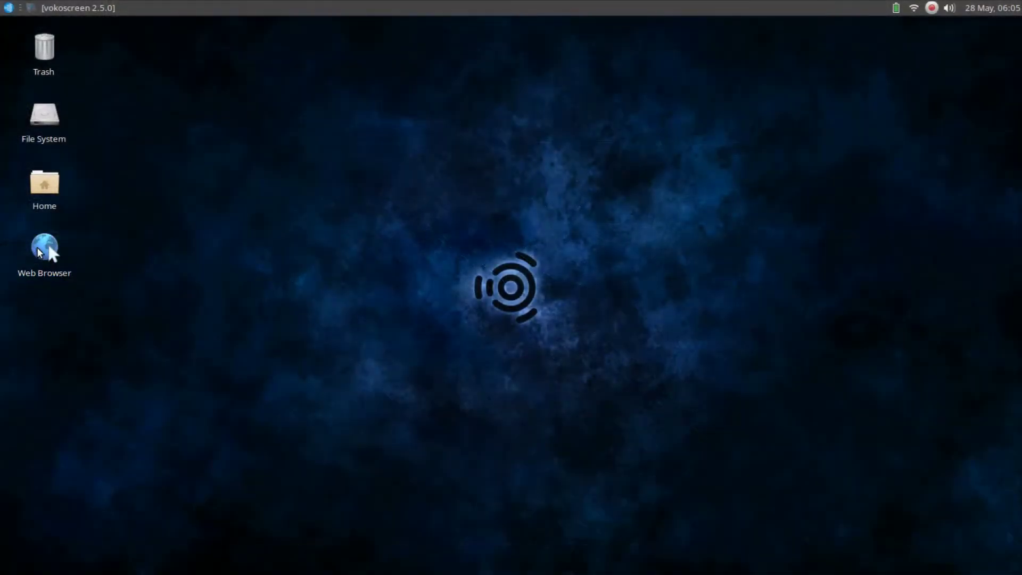
- Launch the web browser and run a web search for 'sculptgl'
double_click(37, 249)
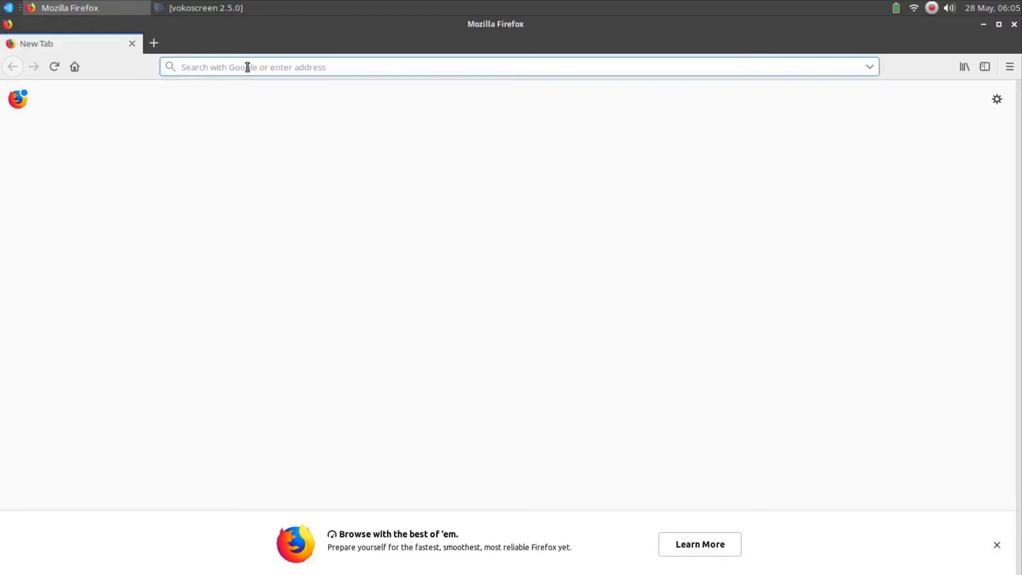
type("scu")
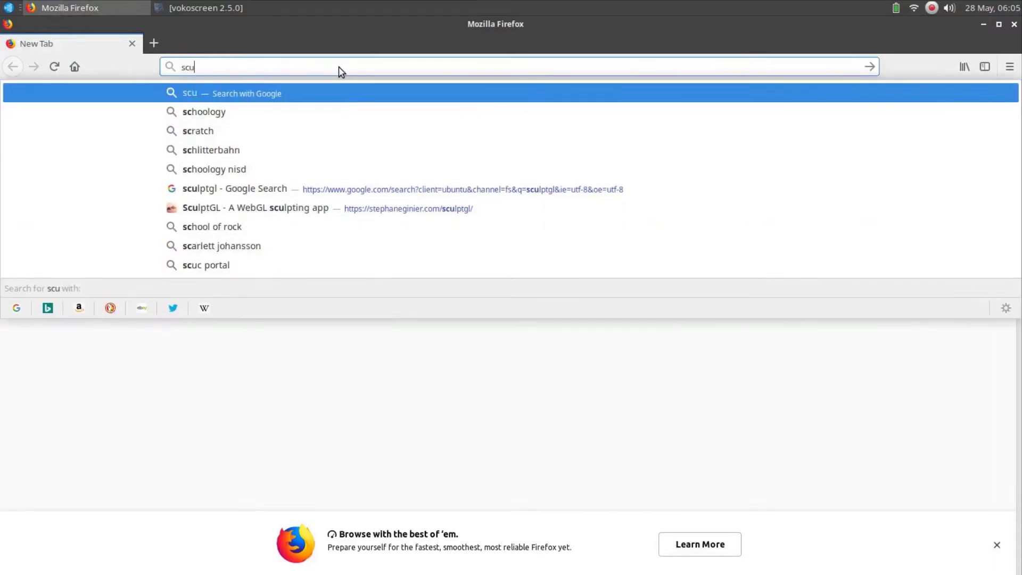
type("lptg")
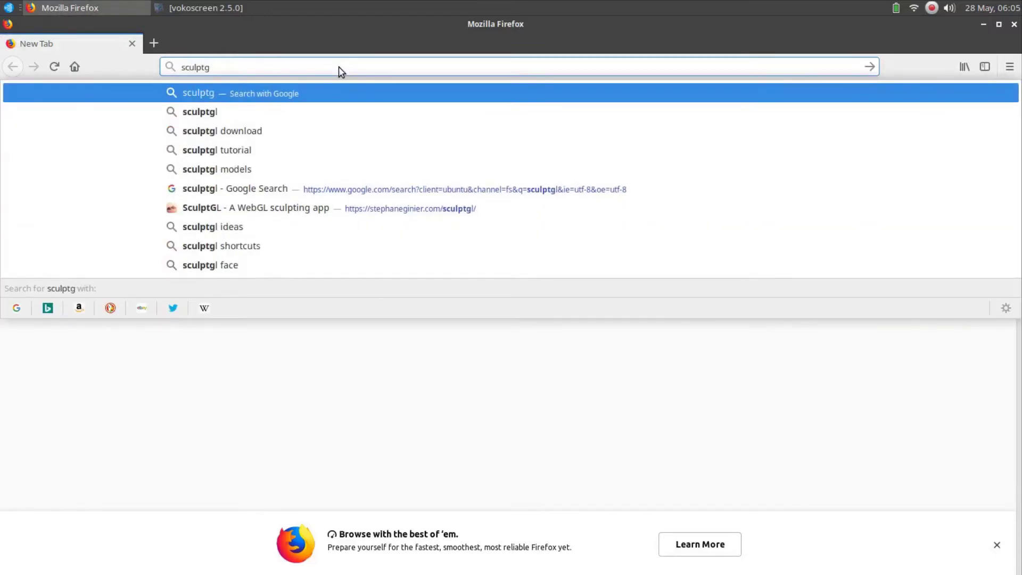
type("l")
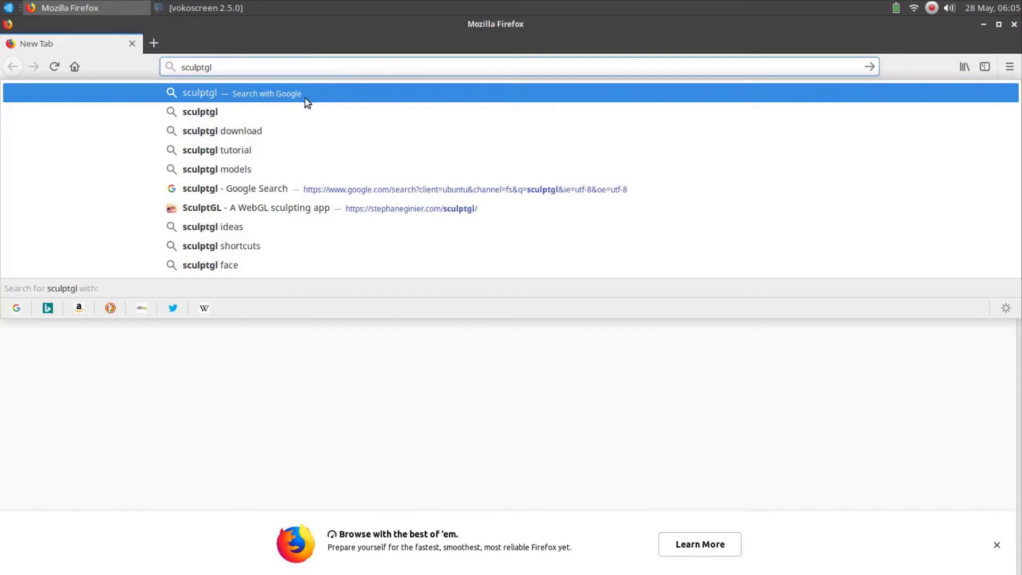
left_click(242, 101)
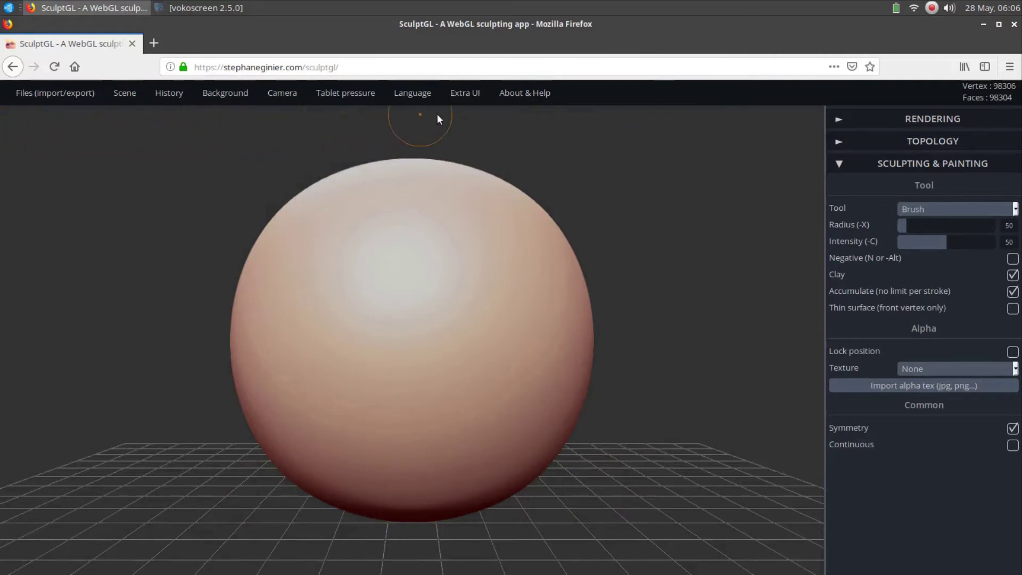
mouse_move(515, 119)
left_mouse_down()
mouse_move(678, 346)
mouse_move(662, 401)
mouse_move(580, 276)
mouse_move(476, 268)
mouse_move(588, 314)
mouse_move(660, 318)
mouse_move(679, 283)
mouse_move(686, 317)
left_mouse_up()
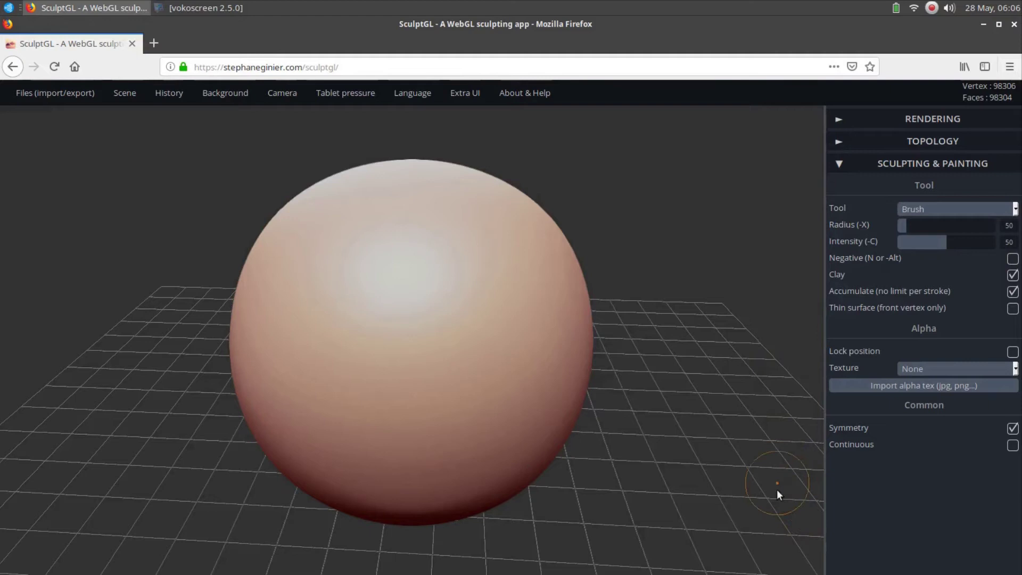
left_click(838, 165)
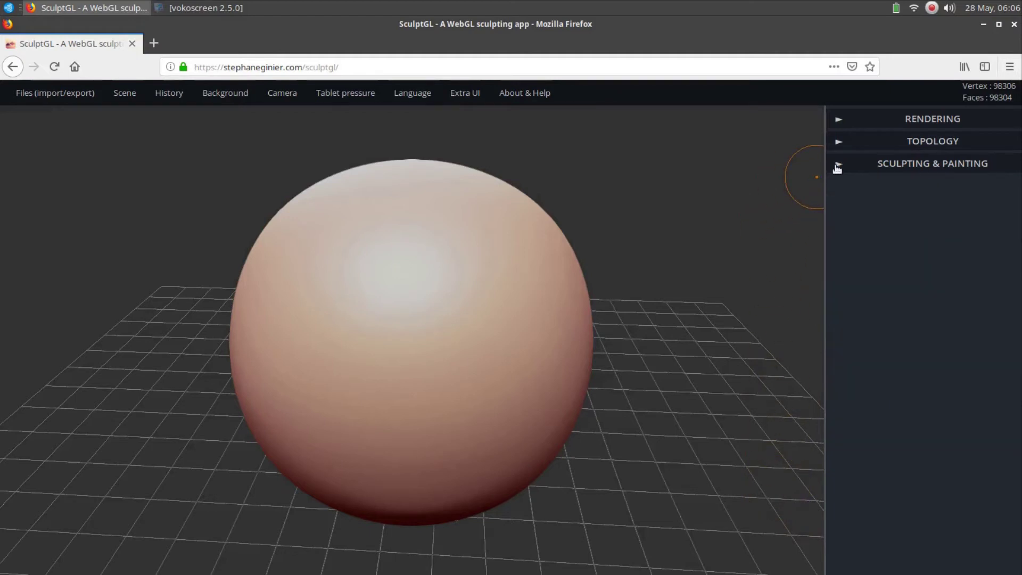
left_click(837, 165)
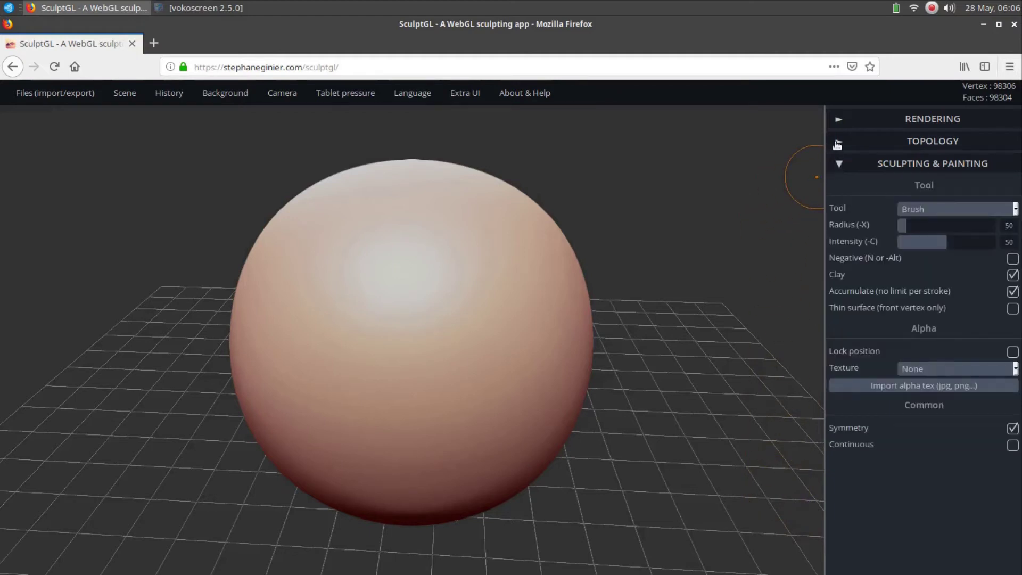
left_click(839, 141)
left_click(838, 141)
left_click(839, 122)
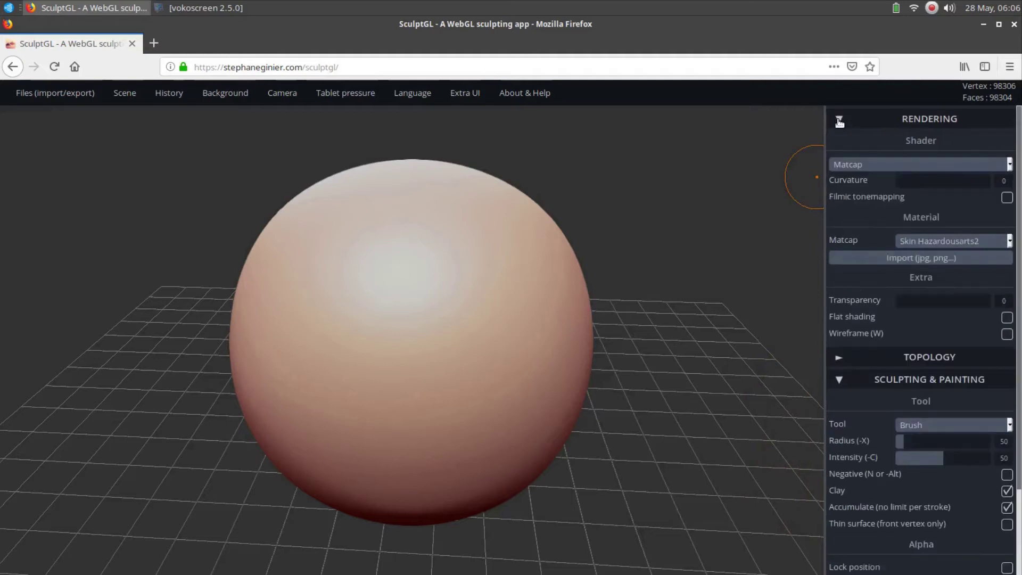
left_click(839, 121)
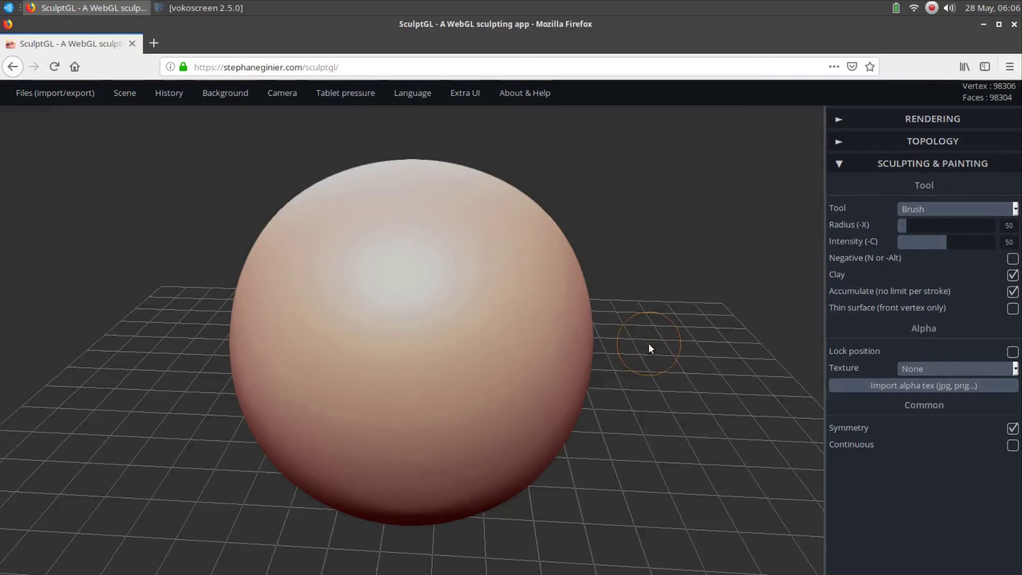
- Delete the default sphere and load Anthead.obj into the scene via Files > Add
key("Delete")
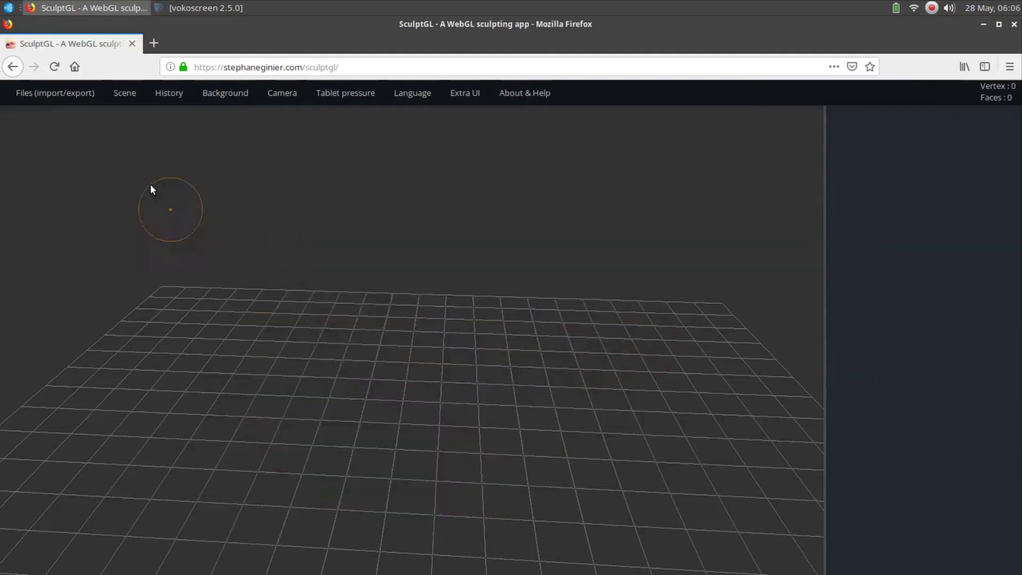
mouse_move(64, 99)
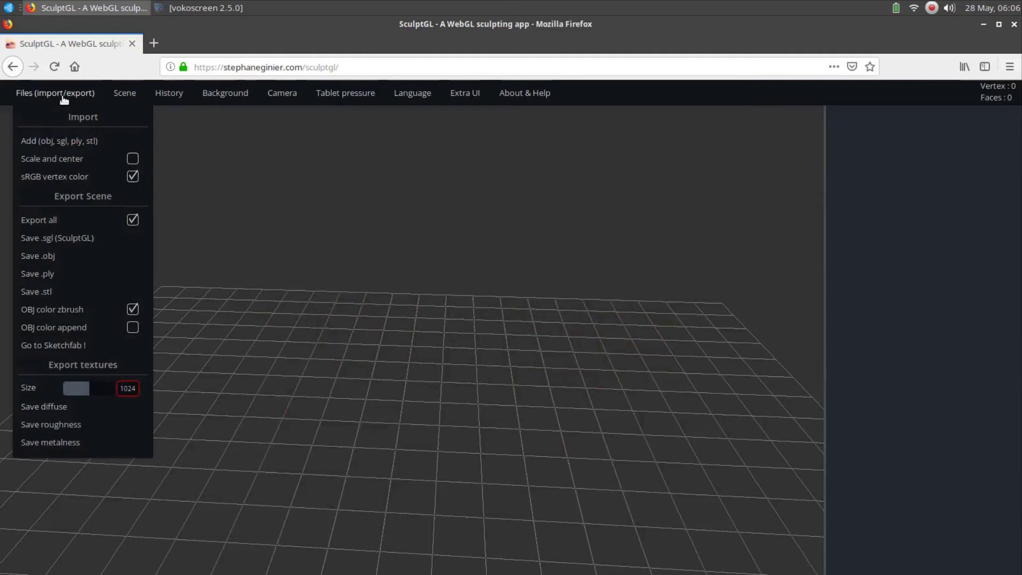
left_click(57, 141)
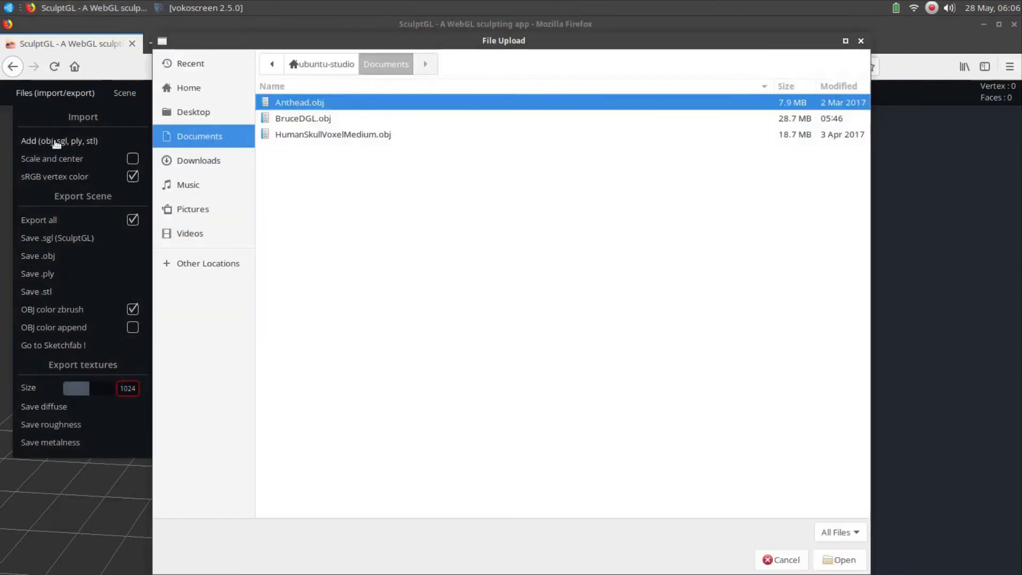
double_click(307, 106)
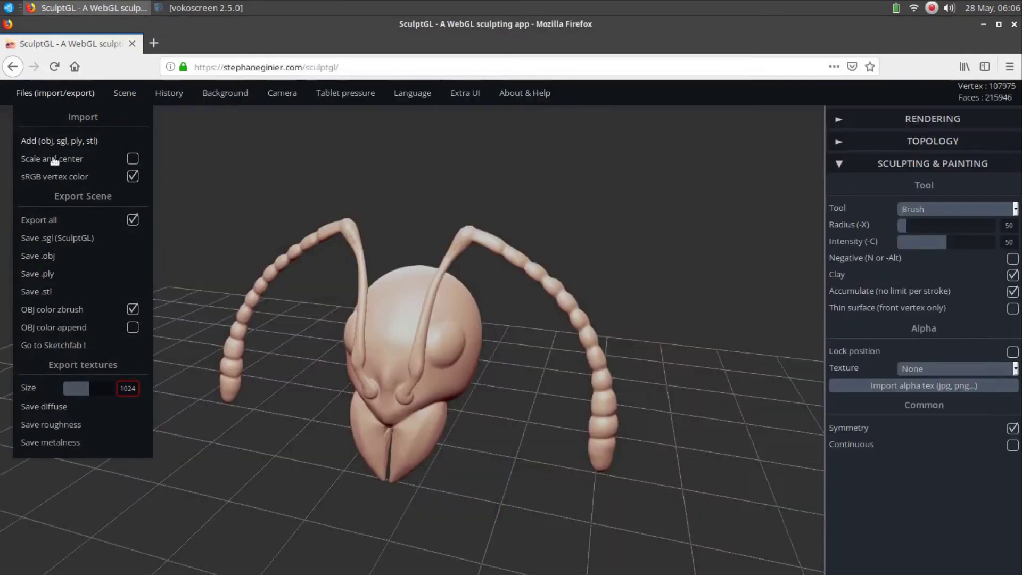
- Export the ant head as yourMesh.stl and confirm it appears in the Downloads folder
left_click(47, 292)
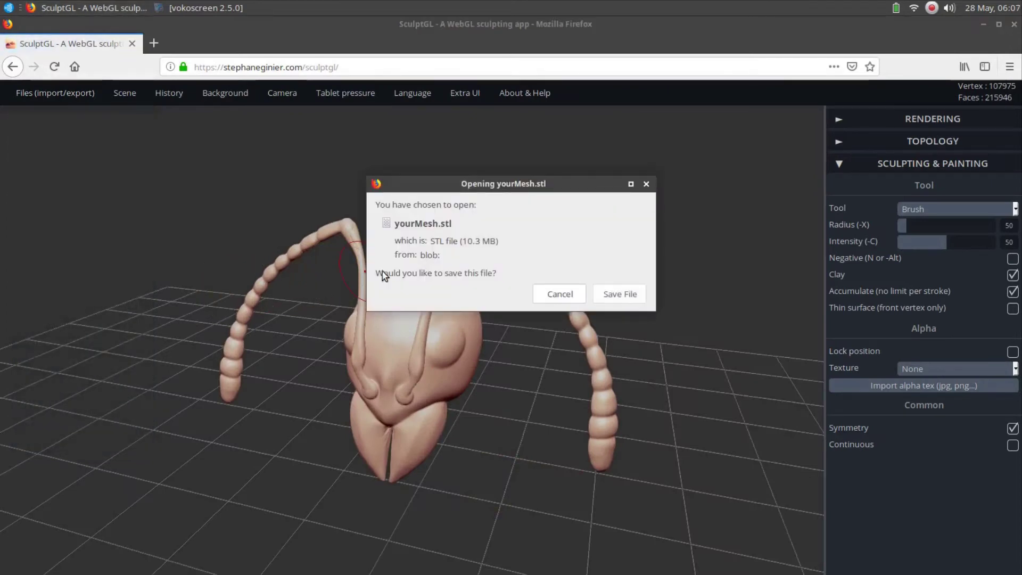
left_click(617, 294)
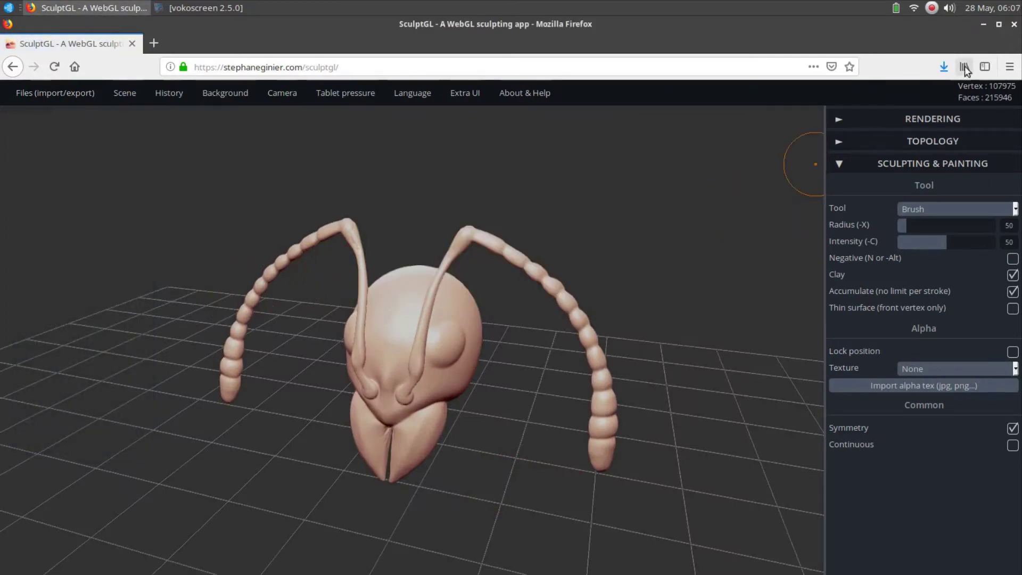
left_click(981, 23)
left_click(45, 186)
double_click(45, 188)
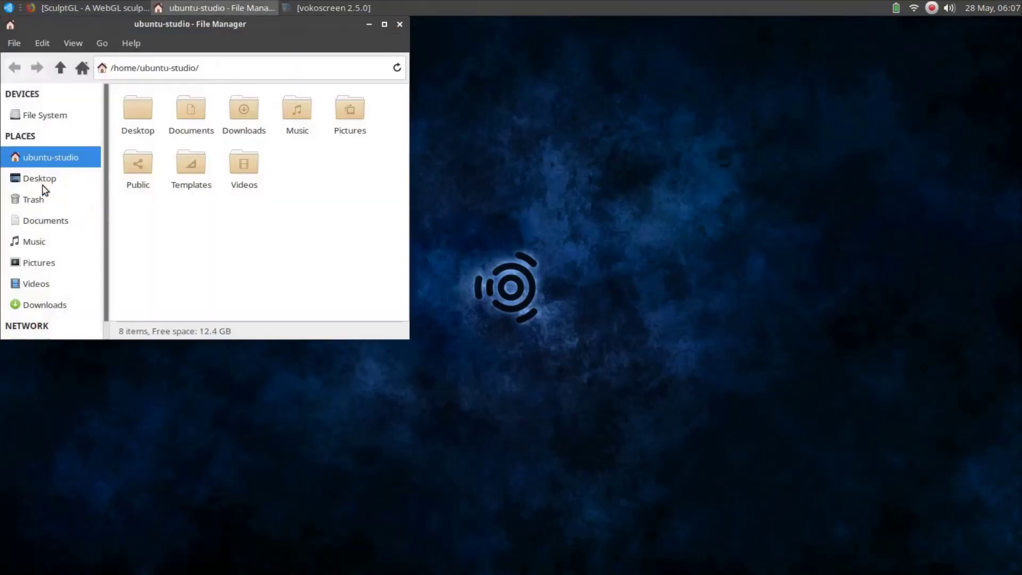
double_click(246, 111)
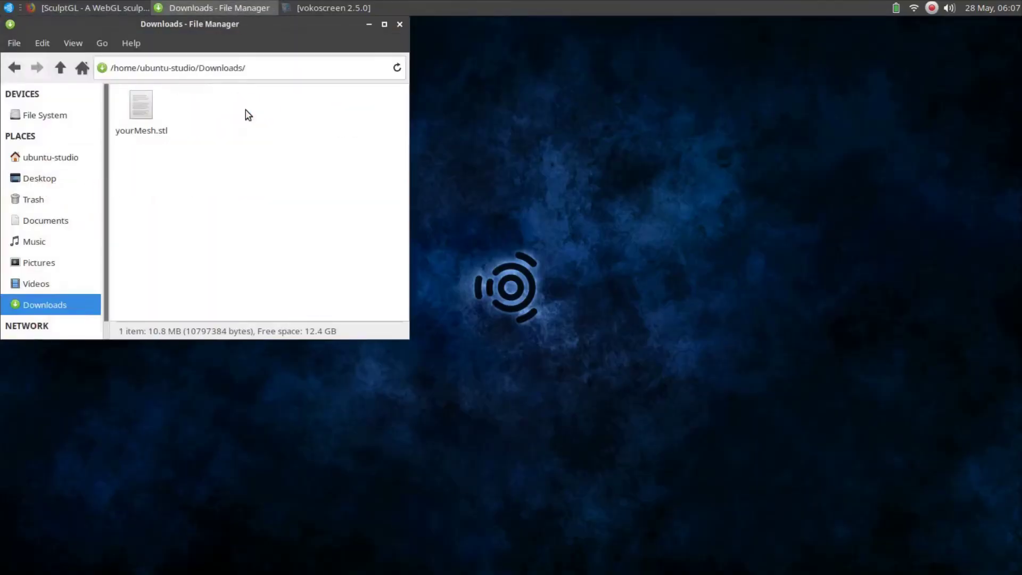
key("ctrl+w")
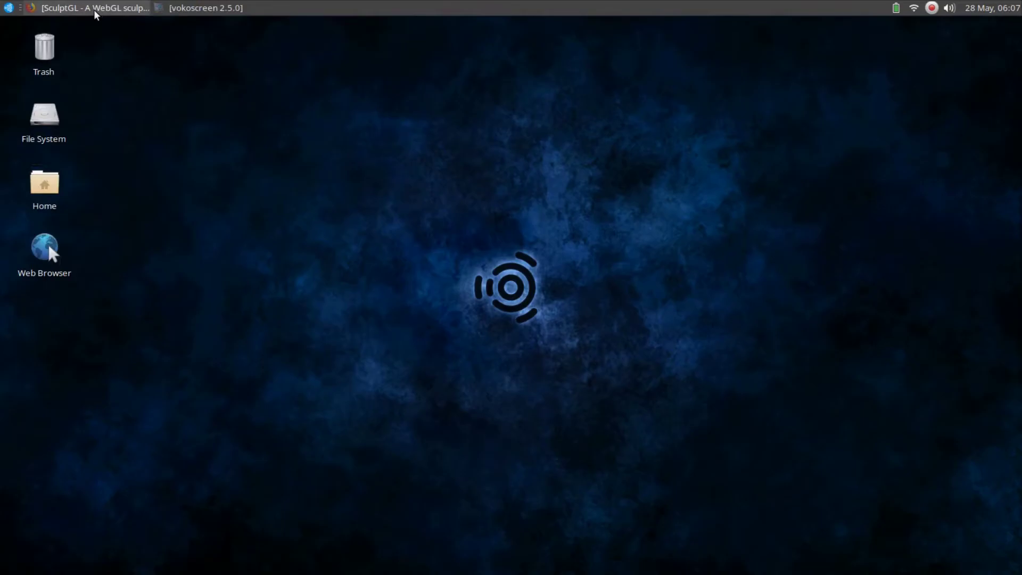
- Return to SculptGL in the browser and hide the floor grid
left_click(94, 8)
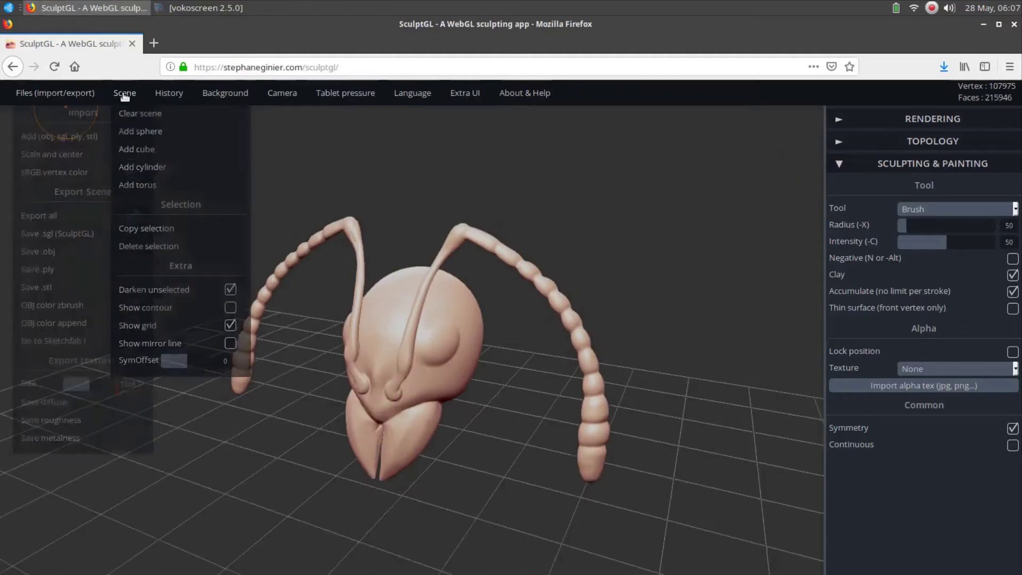
mouse_move(126, 96)
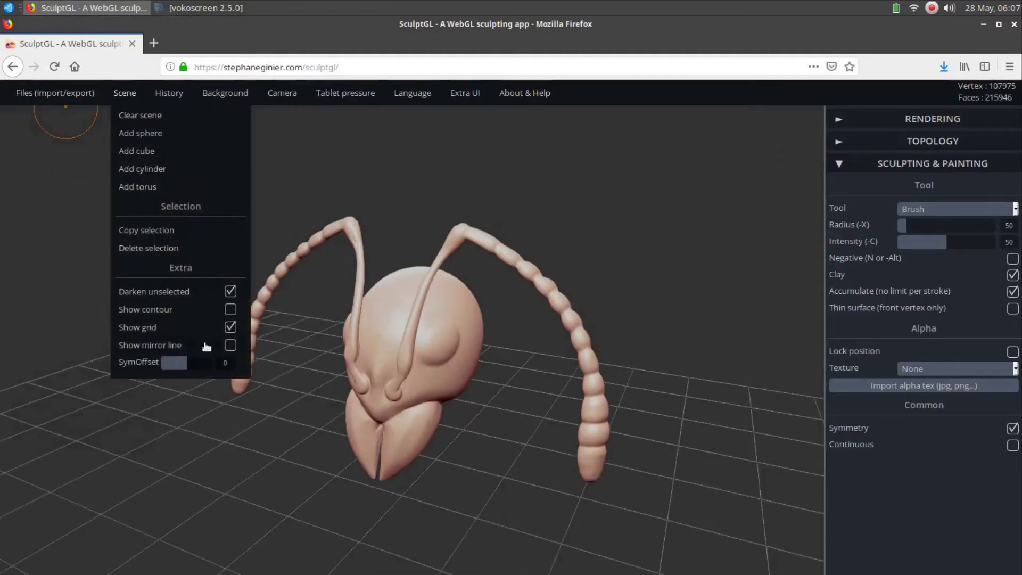
left_click(231, 327)
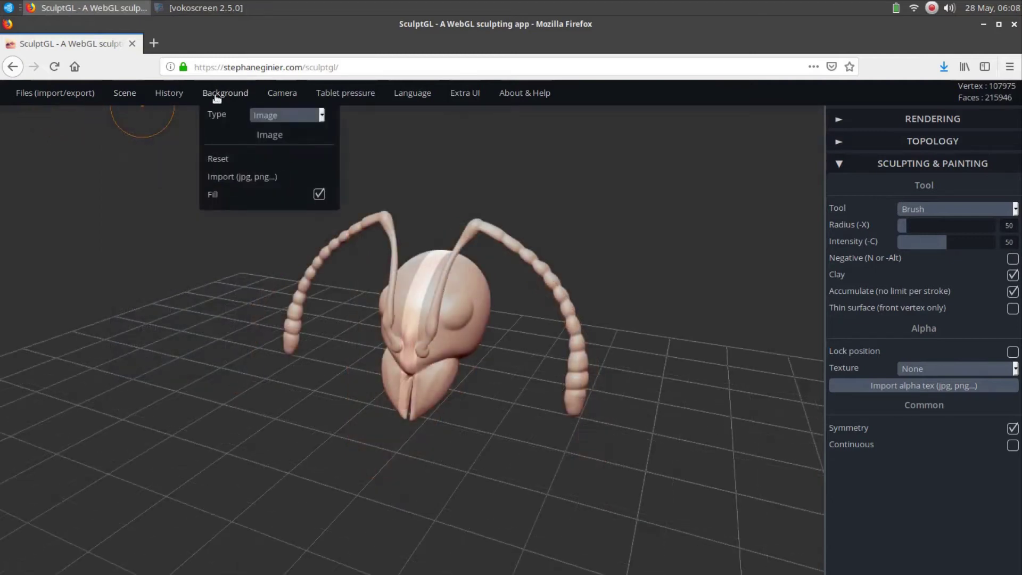
- Switch the background to Environment, blur it to about 0.75, and orbit to the head's left side
left_click(276, 115)
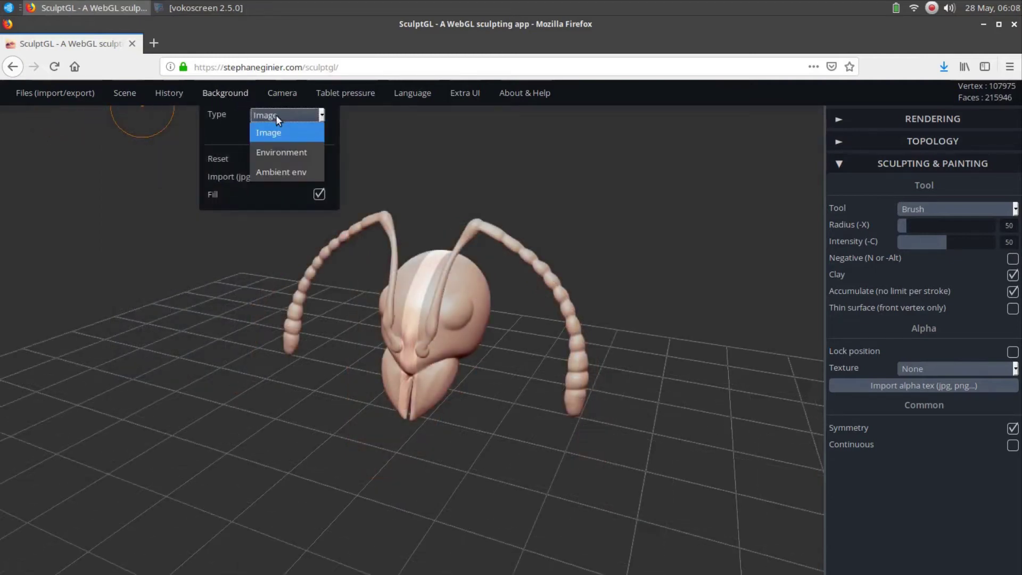
left_click(277, 155)
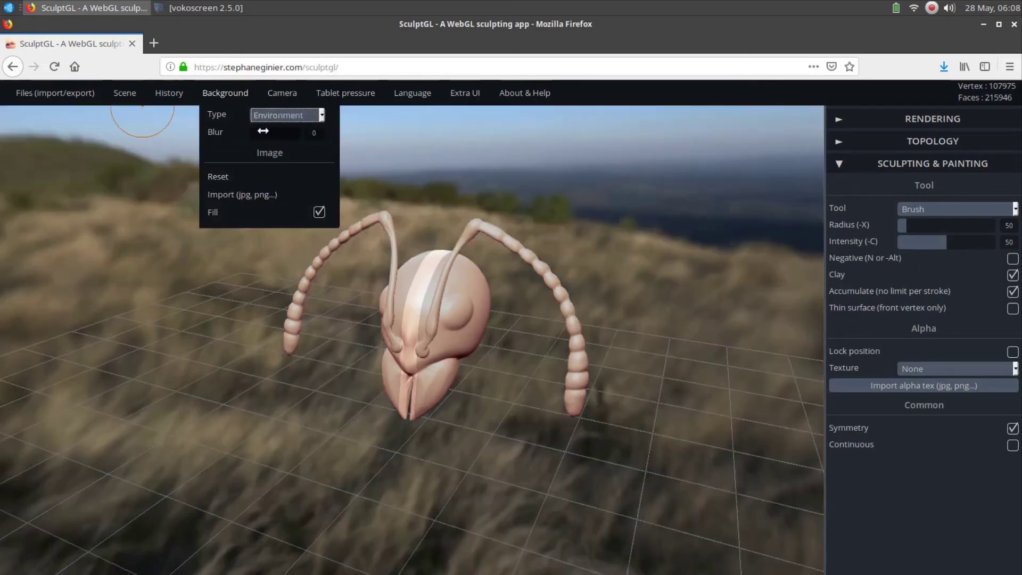
mouse_move(257, 133)
left_mouse_down()
mouse_move(292, 134)
mouse_move(259, 133)
mouse_move(274, 135)
left_mouse_up()
left_click_drag(692, 458, 360, 407)
- Zoom out six notches until the ant head is a speck, then zoom six notches back in
scroll(359, 401, "down", 6)
scroll(356, 393, "down", 8)
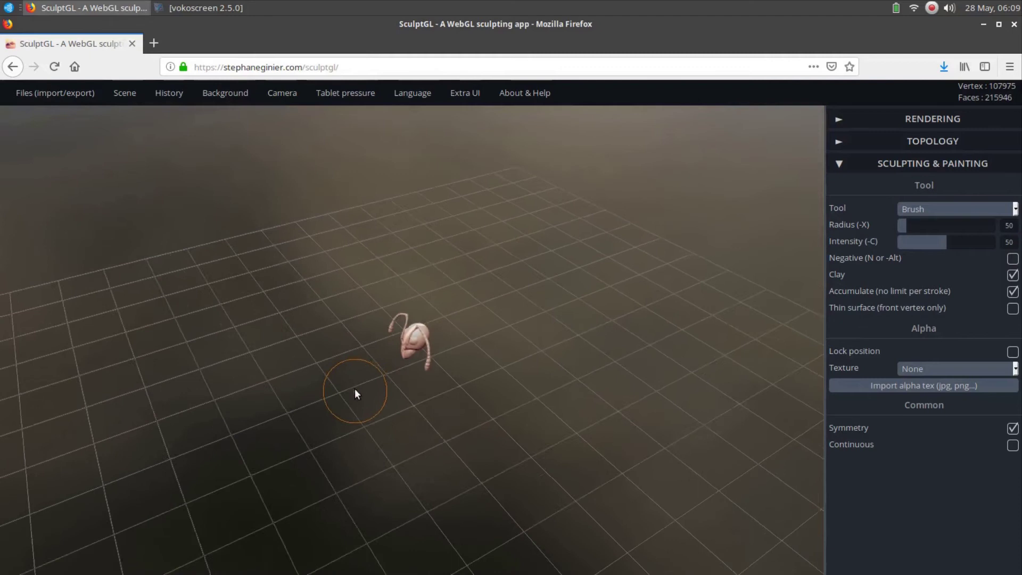
scroll(359, 389, "up", 10)
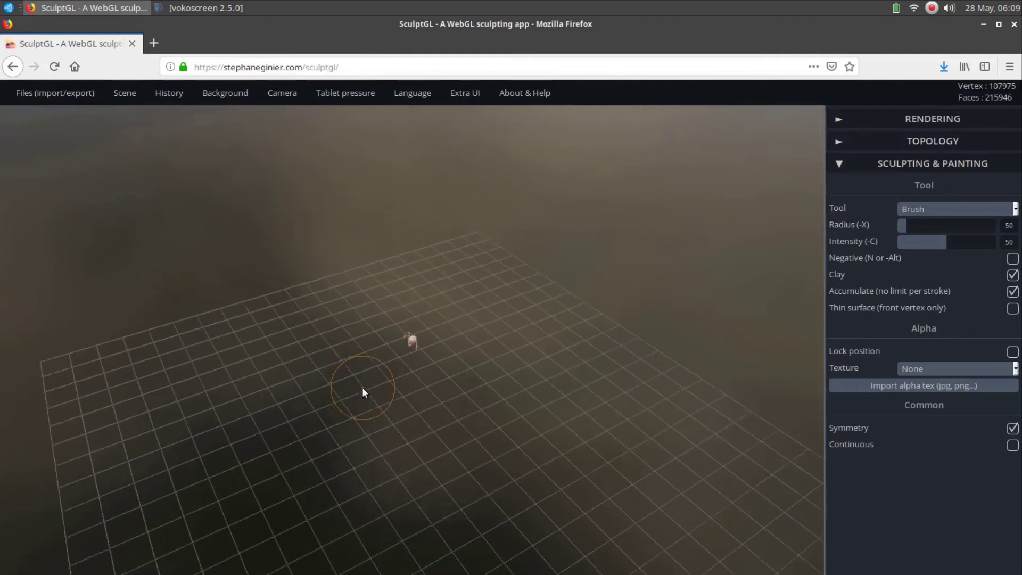
scroll(362, 392, "up", 6)
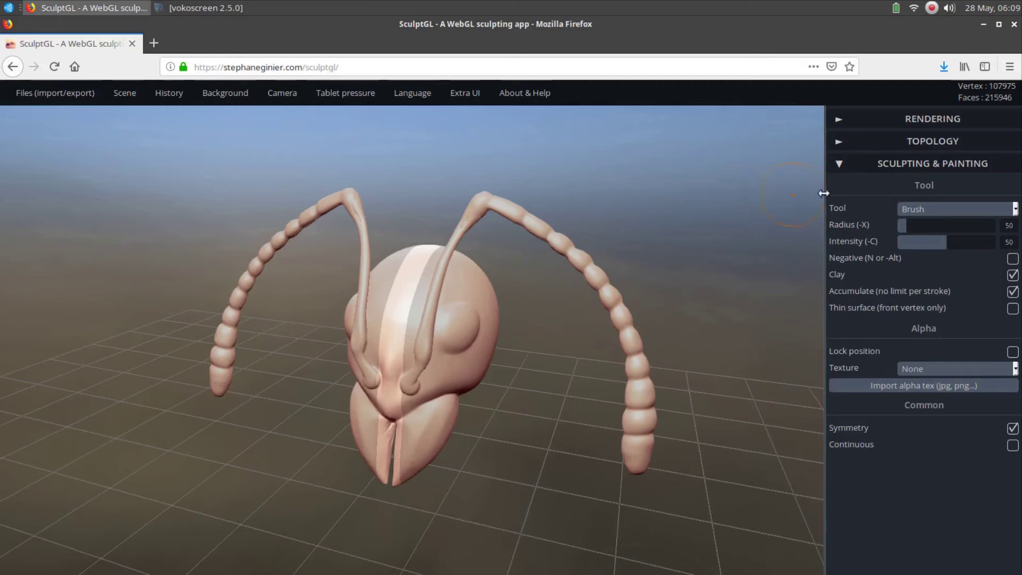
left_click(935, 210)
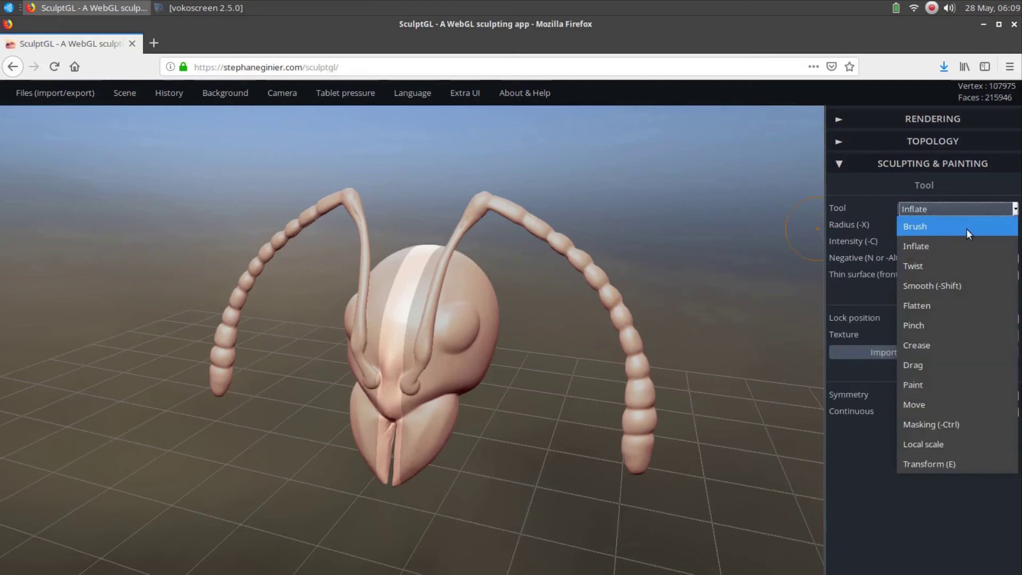
left_click(938, 225)
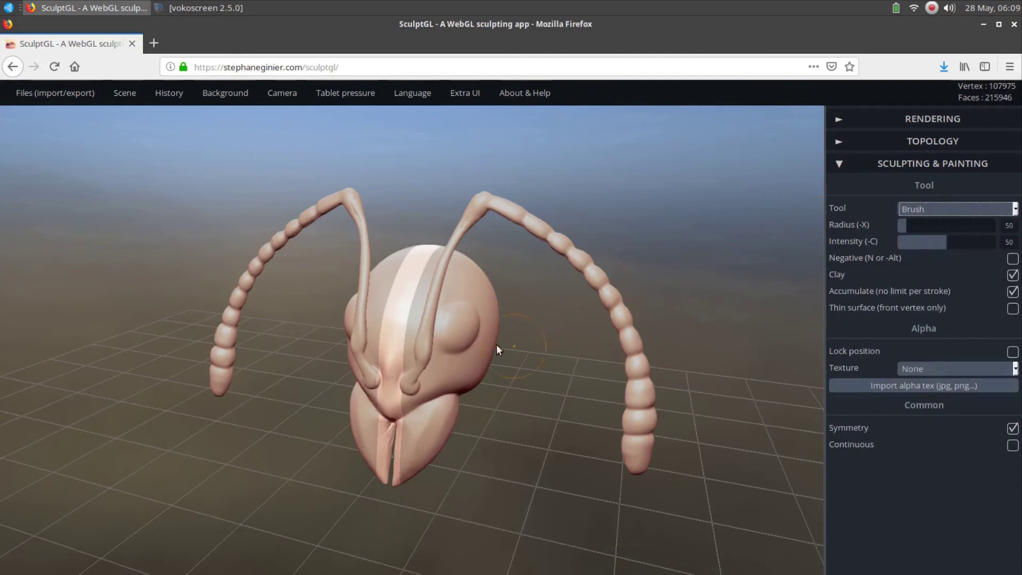
mouse_move(466, 330)
left_mouse_down()
mouse_move(455, 354)
mouse_move(474, 320)
mouse_move(471, 346)
mouse_move(452, 357)
mouse_move(477, 330)
mouse_move(480, 339)
left_mouse_up()
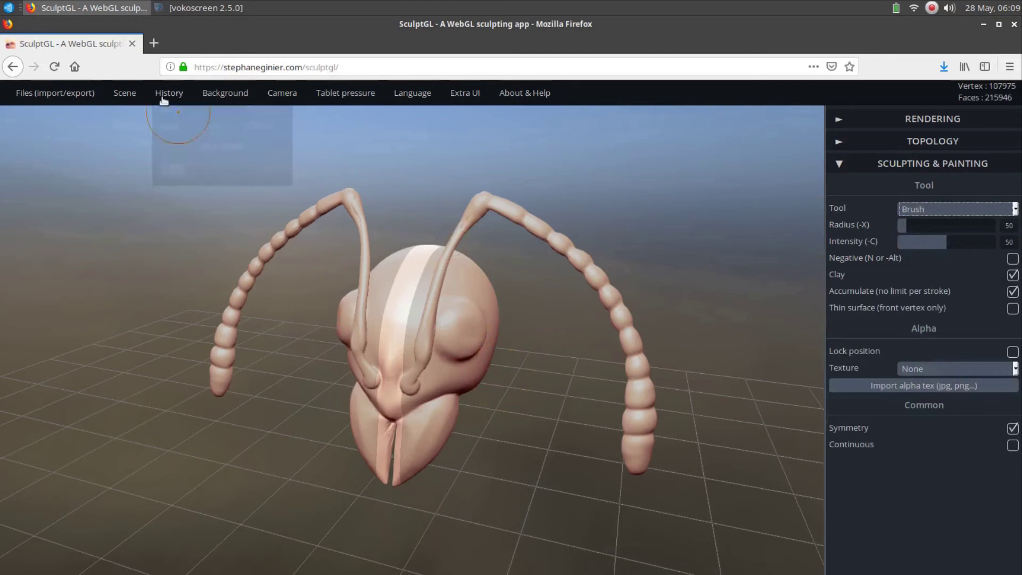
mouse_move(169, 94)
left_click(173, 116)
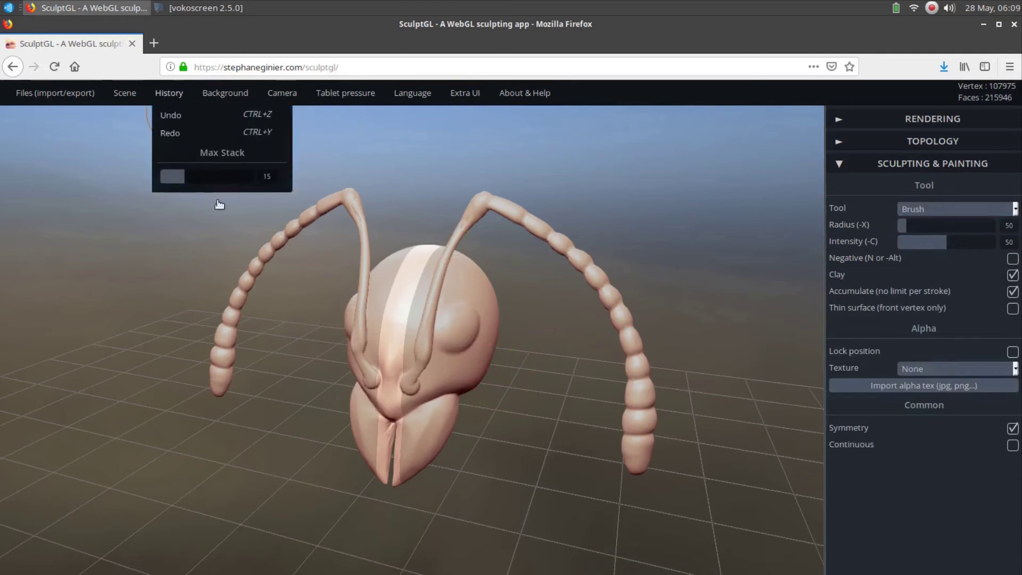
left_click(922, 211)
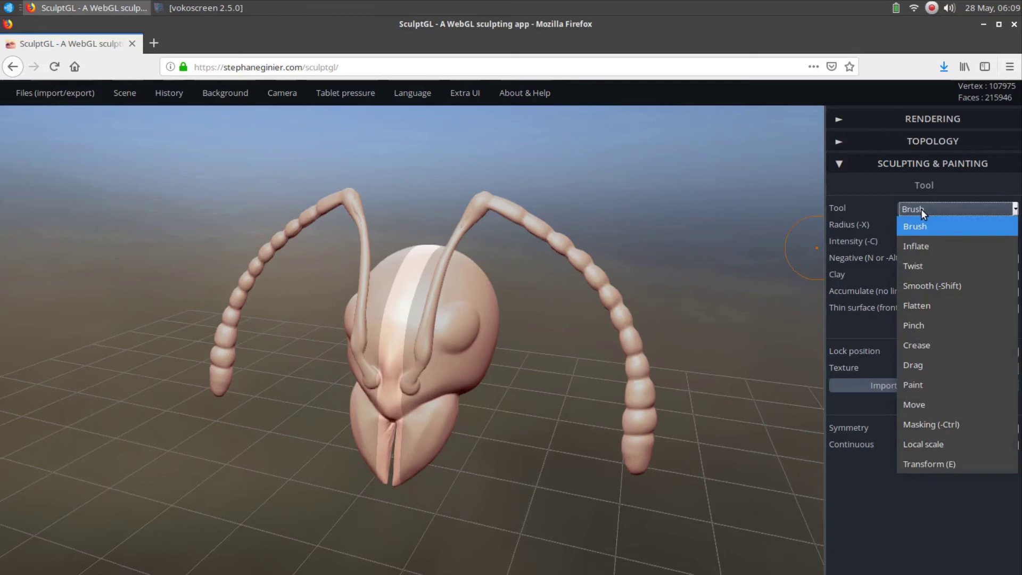
- With the Smooth tool, smooth the beaded segments of both antennae, then orbit to an oblique view
left_click(935, 286)
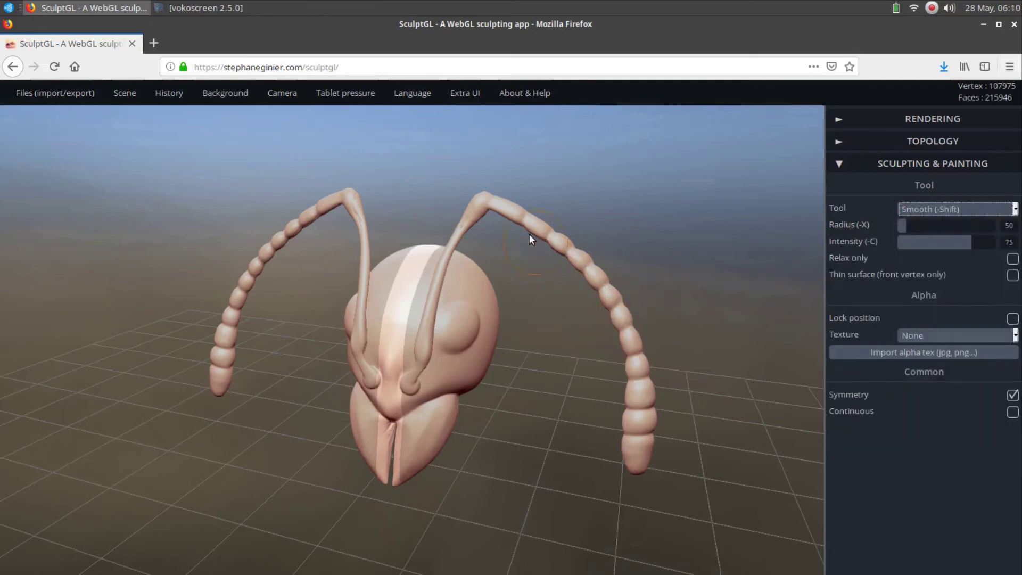
mouse_move(503, 213)
left_mouse_down()
mouse_move(594, 270)
mouse_move(633, 345)
left_mouse_up()
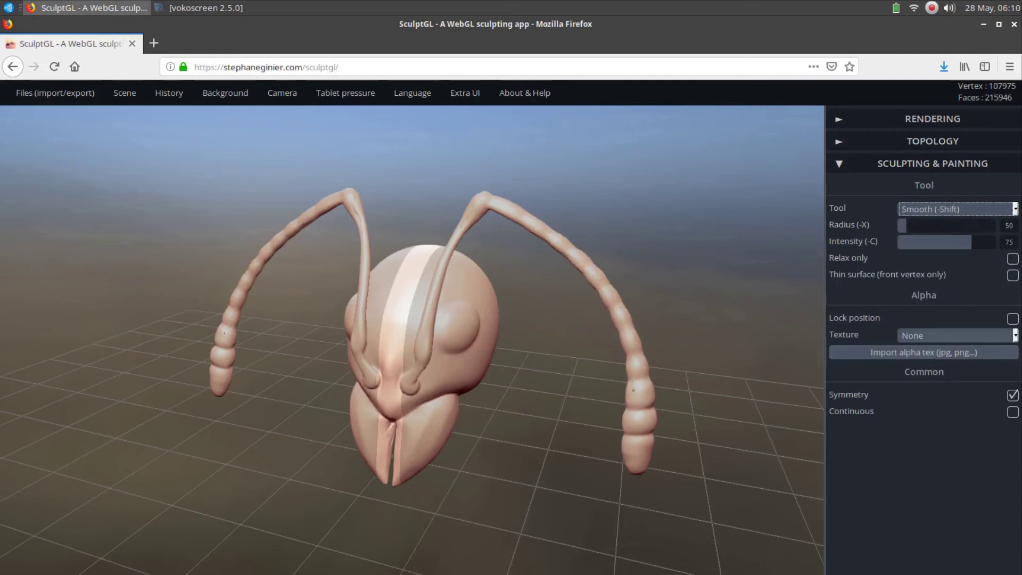
left_click_drag(634, 391, 640, 466)
left_click_drag(632, 365, 638, 375)
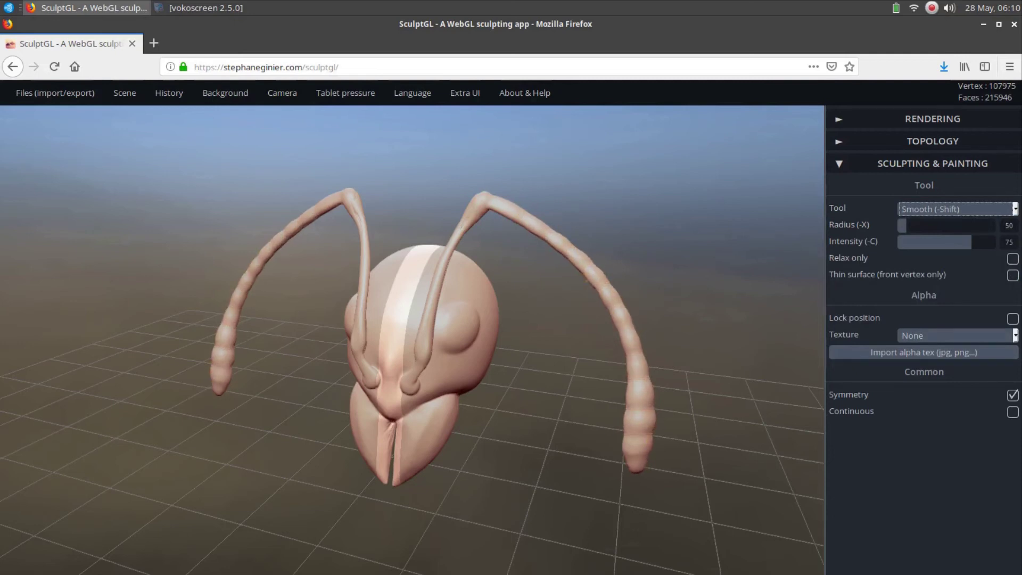
left_click_drag(472, 238, 468, 209)
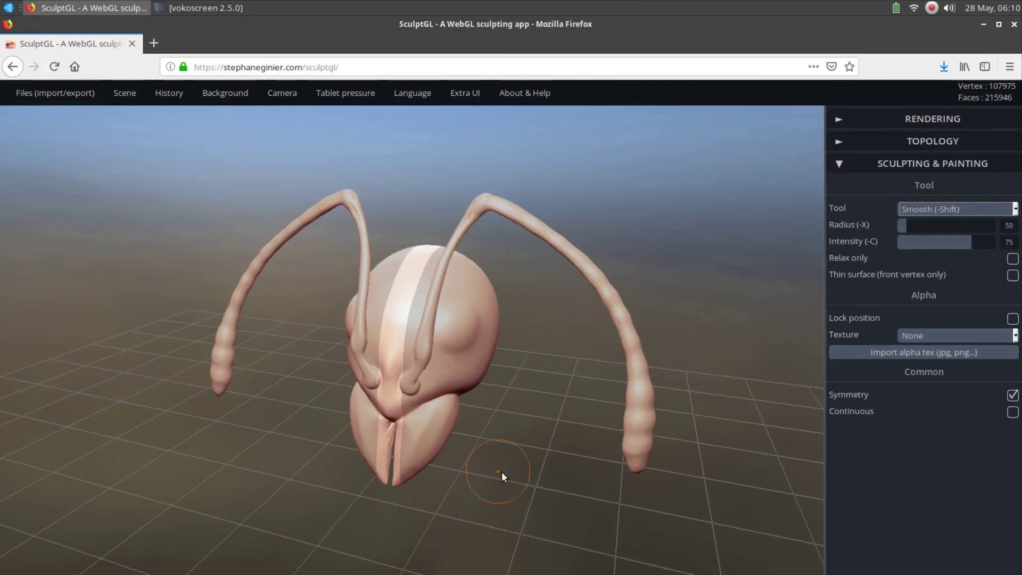
left_click_drag(501, 472, 561, 456)
left_click_drag(613, 420, 526, 434)
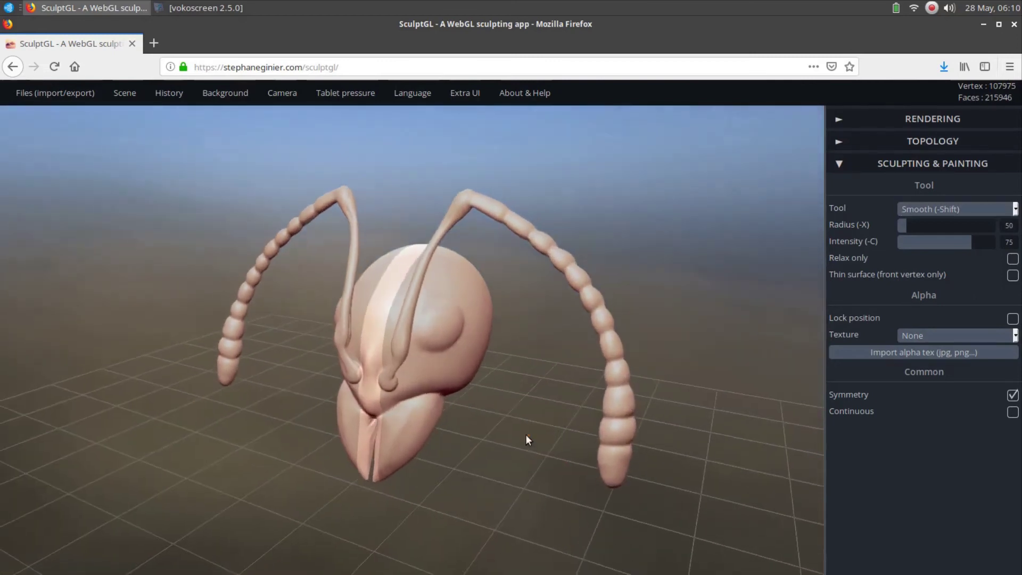
- Select the Drag tool, pull spikes out of the ant head, then undo them
left_click(943, 210)
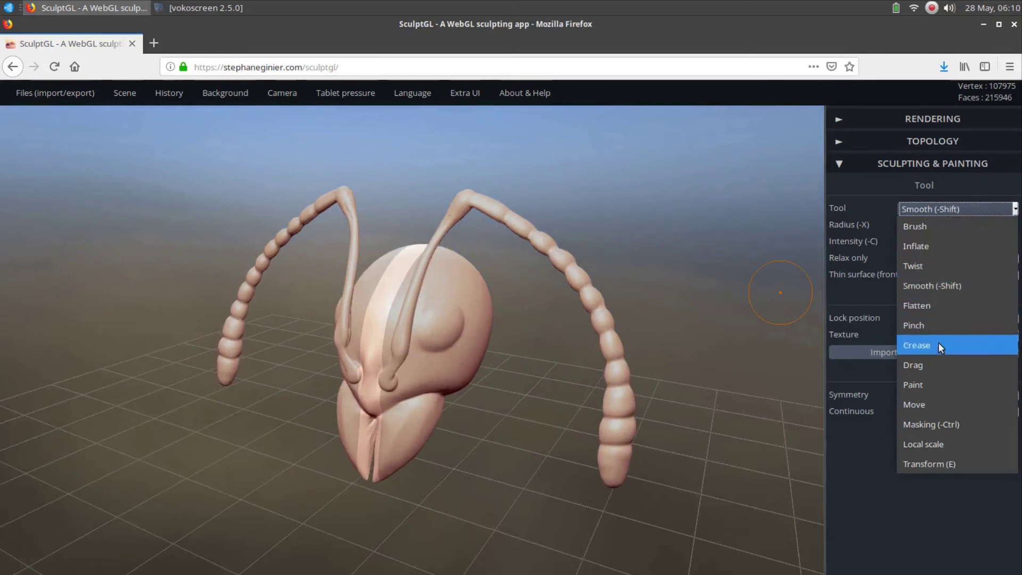
left_click(928, 366)
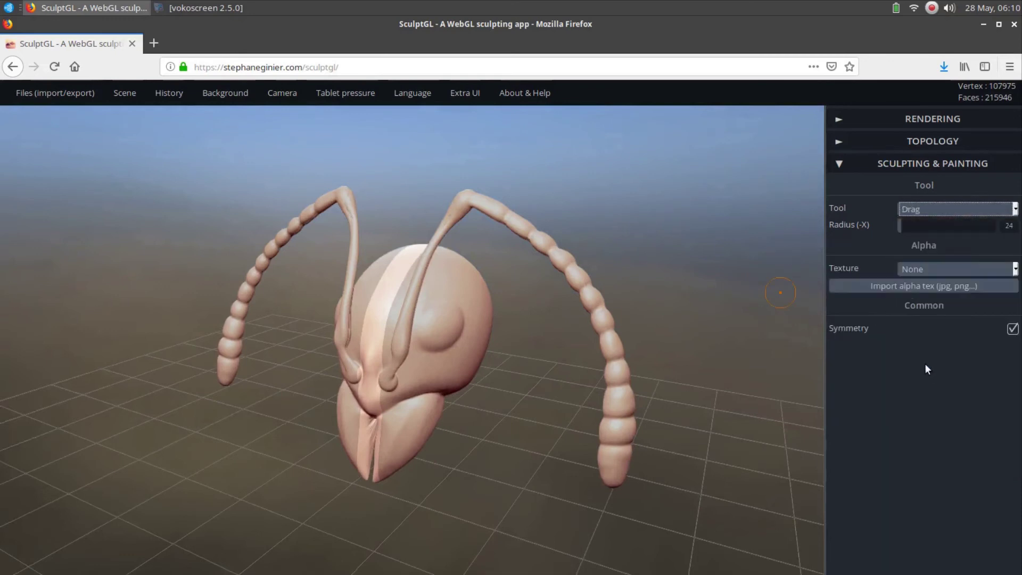
mouse_move(491, 436)
left_mouse_down()
mouse_move(527, 413)
mouse_move(550, 335)
mouse_move(532, 385)
mouse_move(335, 414)
mouse_move(208, 413)
mouse_move(288, 487)
mouse_move(345, 414)
left_mouse_up()
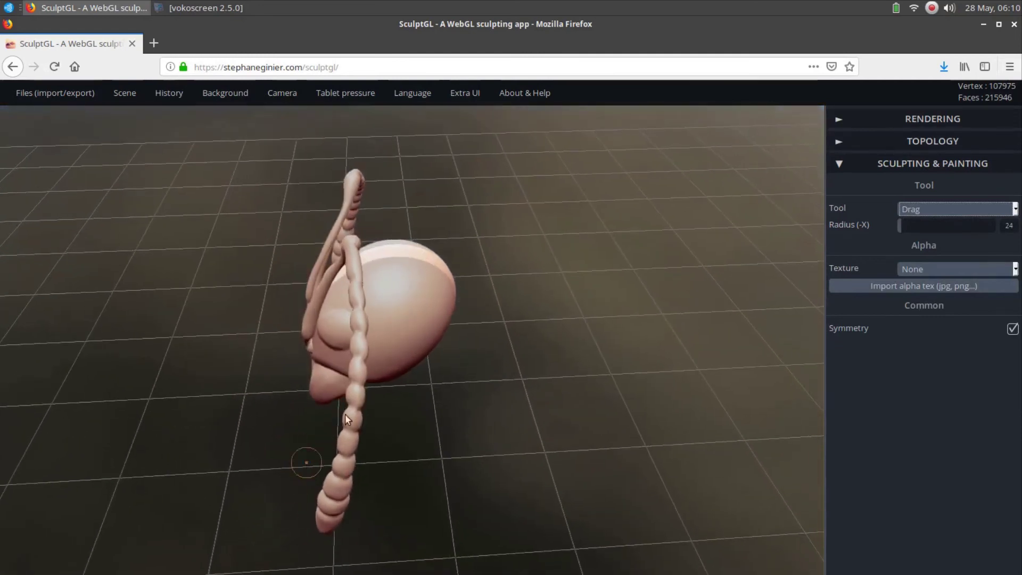
mouse_move(421, 299)
left_mouse_down()
mouse_move(465, 329)
mouse_move(503, 322)
left_mouse_up()
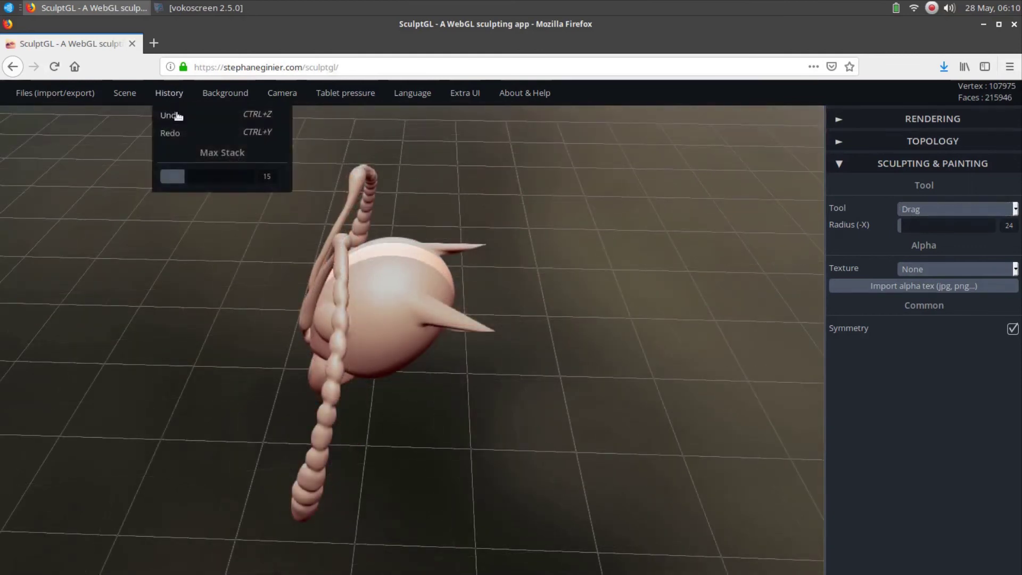
left_click(178, 119)
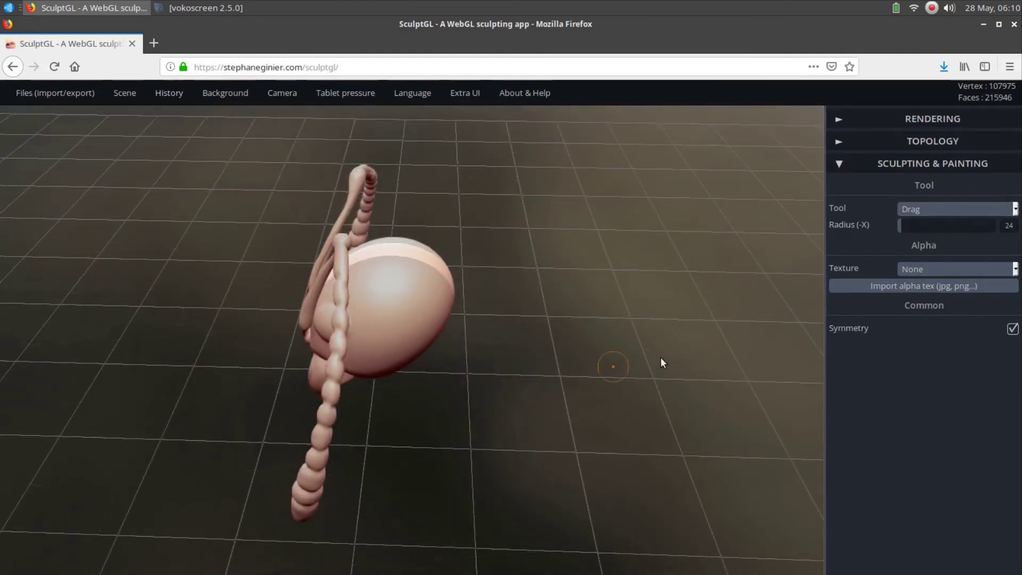
- Enable Dynamic Topology 'Activated (no quads)', drag out a tentacle, then disable it and drag another
left_click(840, 142)
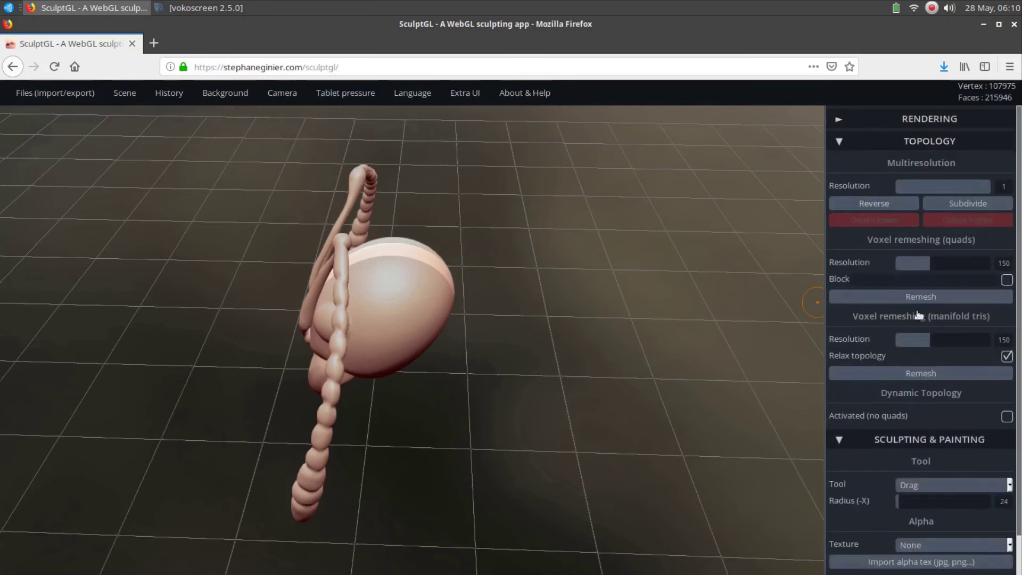
scroll(922, 327, "down", 1)
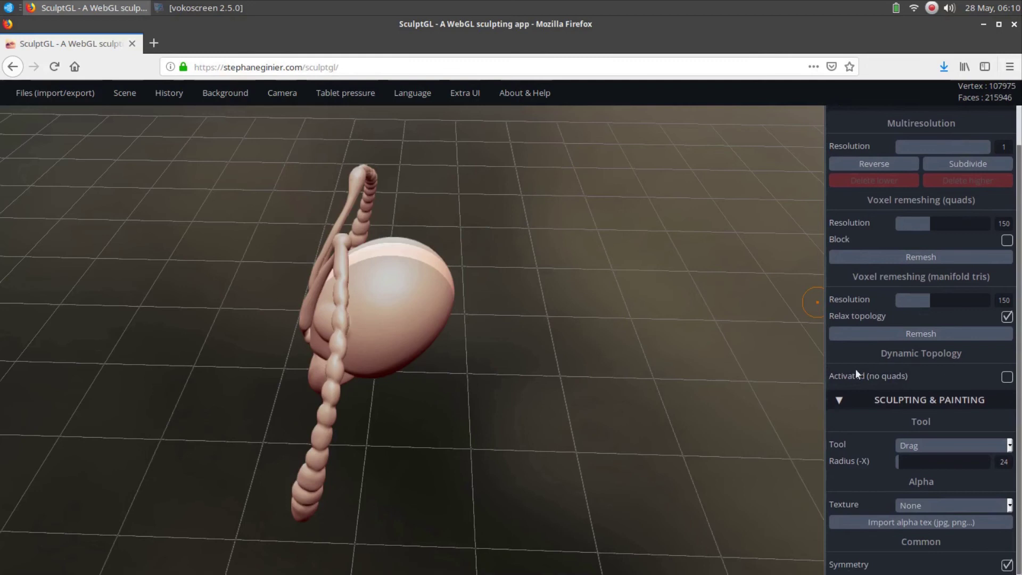
left_click(1005, 377)
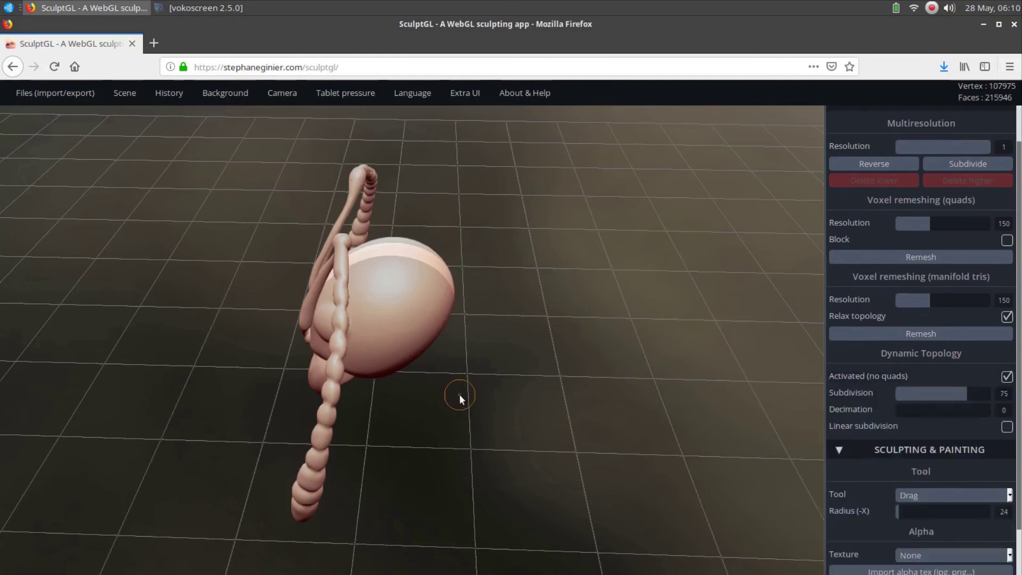
scroll(458, 394, "up", 2)
mouse_move(404, 324)
left_mouse_down()
mouse_move(431, 302)
mouse_move(530, 294)
mouse_move(574, 367)
mouse_move(617, 397)
mouse_move(659, 403)
mouse_move(691, 380)
left_mouse_up()
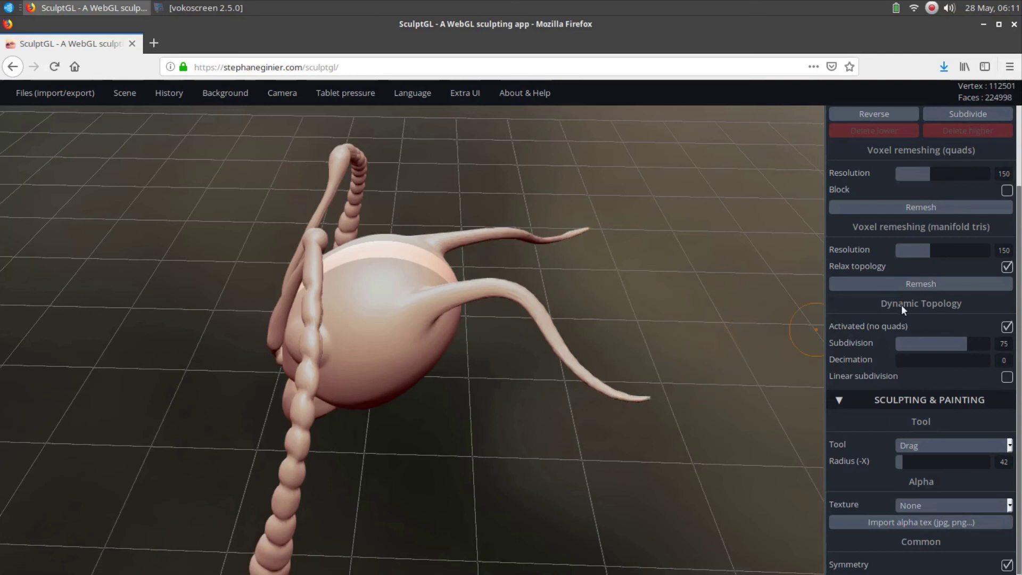
left_click(1006, 327)
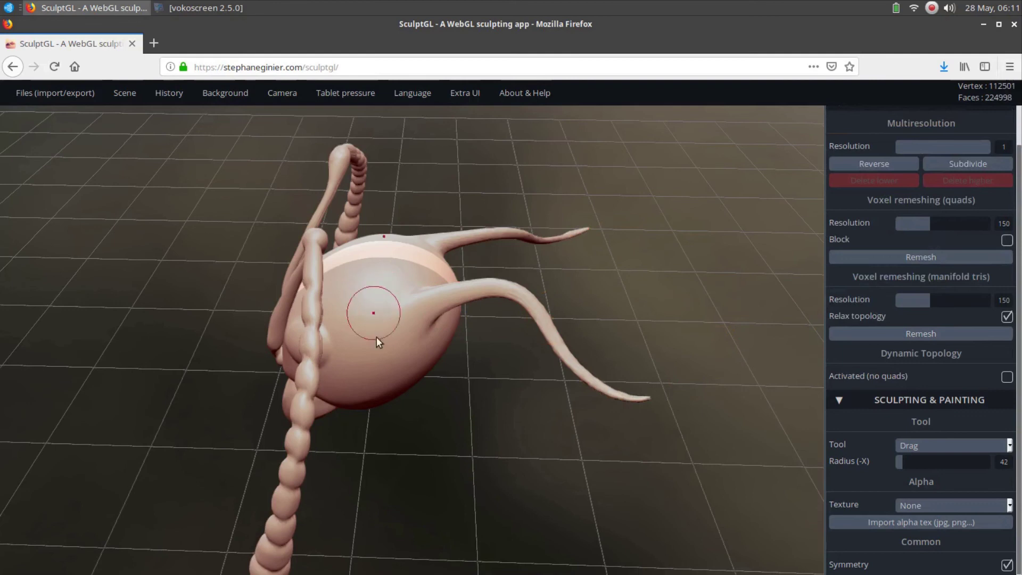
mouse_move(382, 360)
left_mouse_down()
mouse_move(411, 422)
mouse_move(585, 474)
left_mouse_up()
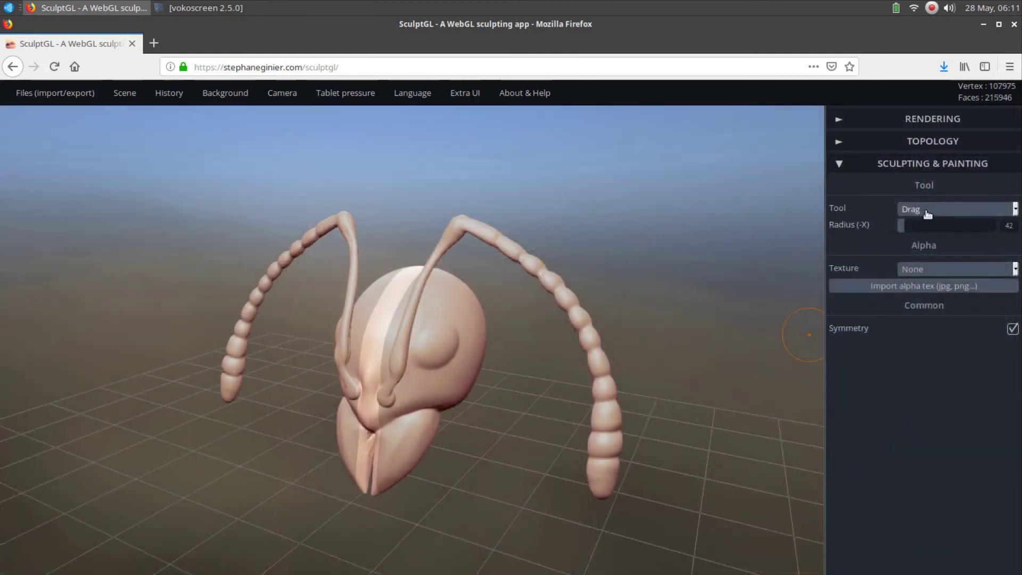
- Open the list of sculpting tools in the Tool dropdown
left_click(927, 211)
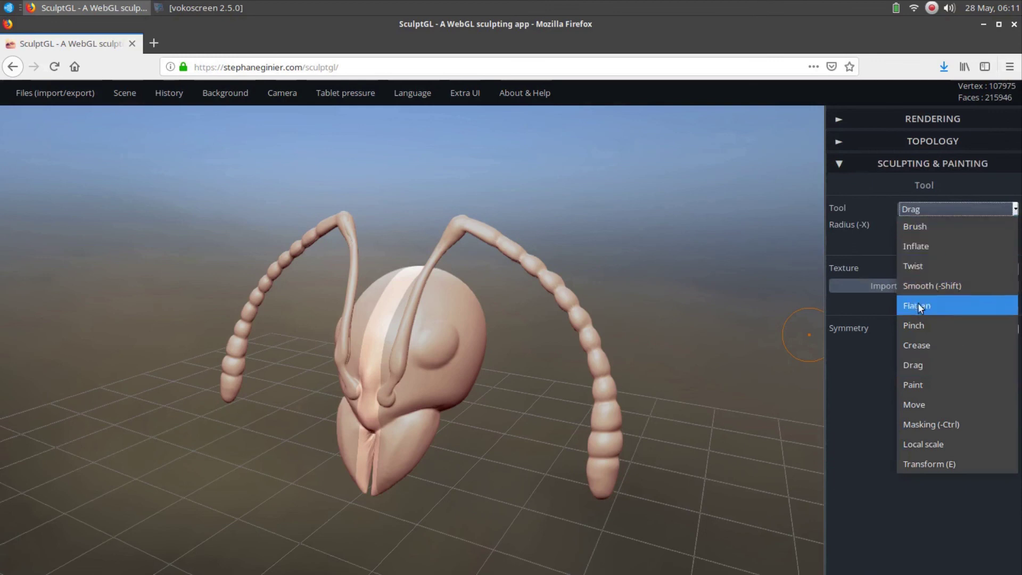